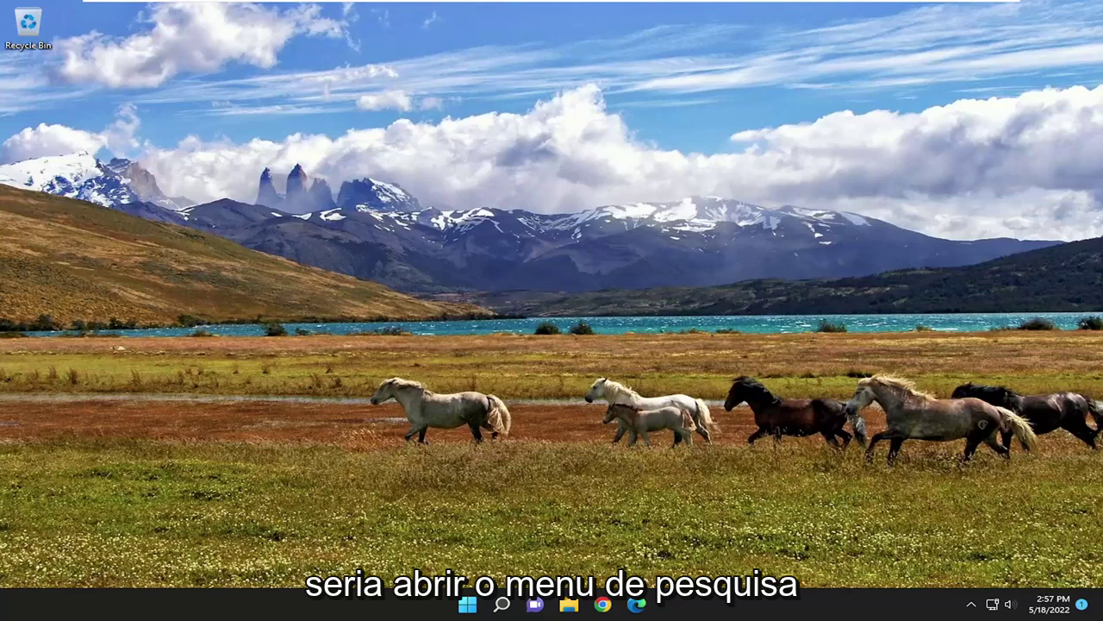
- Search Windows for 'settings' and launch the Settings app
{"action": "left_click", "coordinate": [502, 604]}
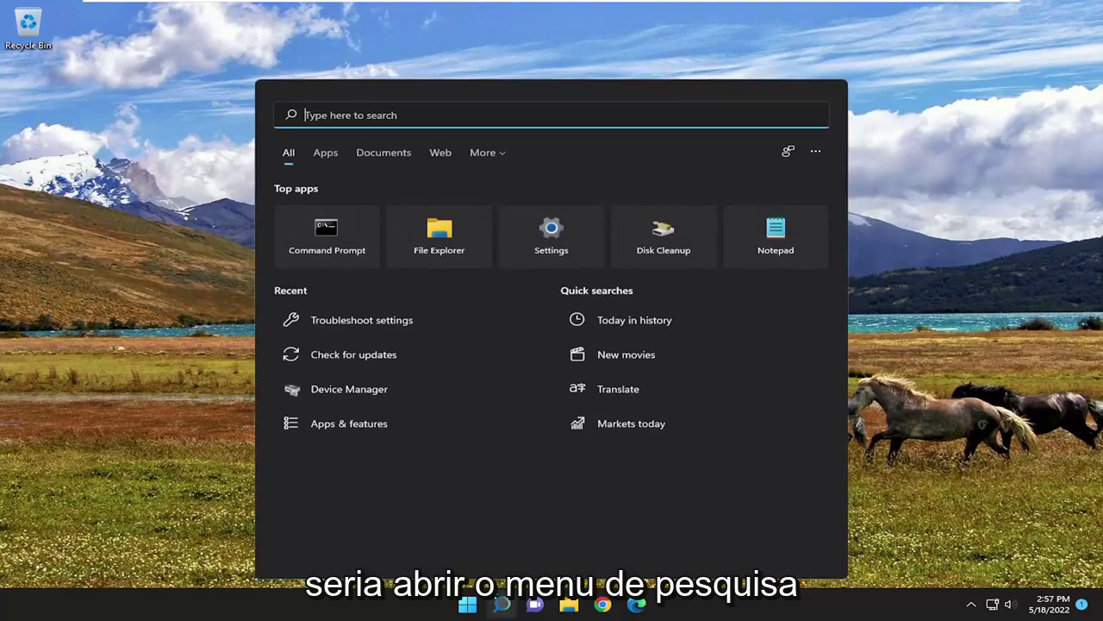
{"action": "type", "text": "sett"}
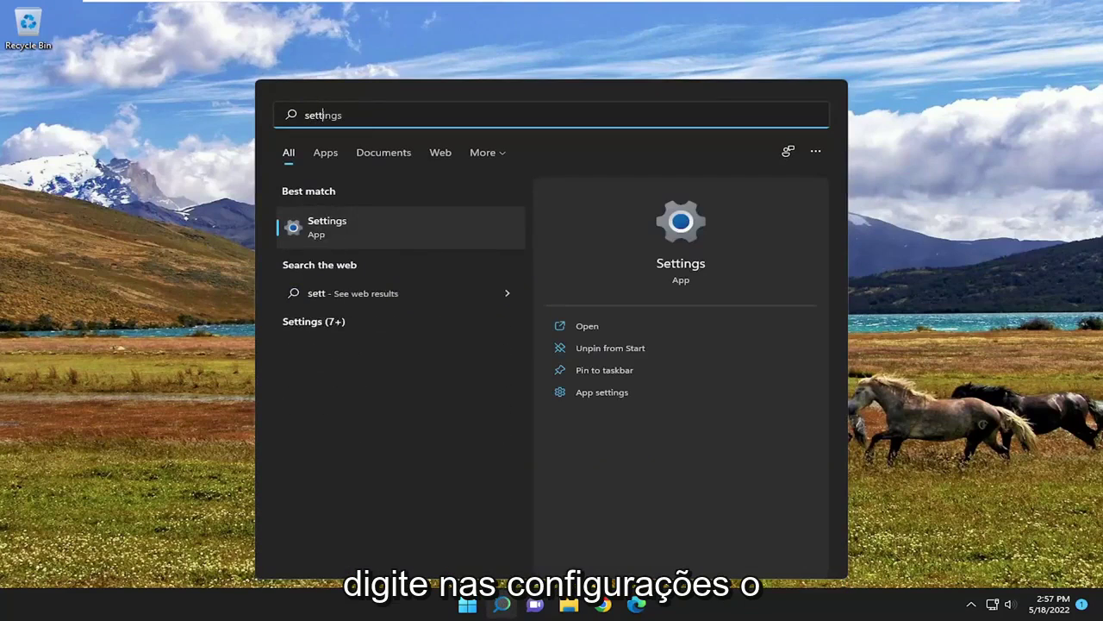
{"action": "type", "text": "ings"}
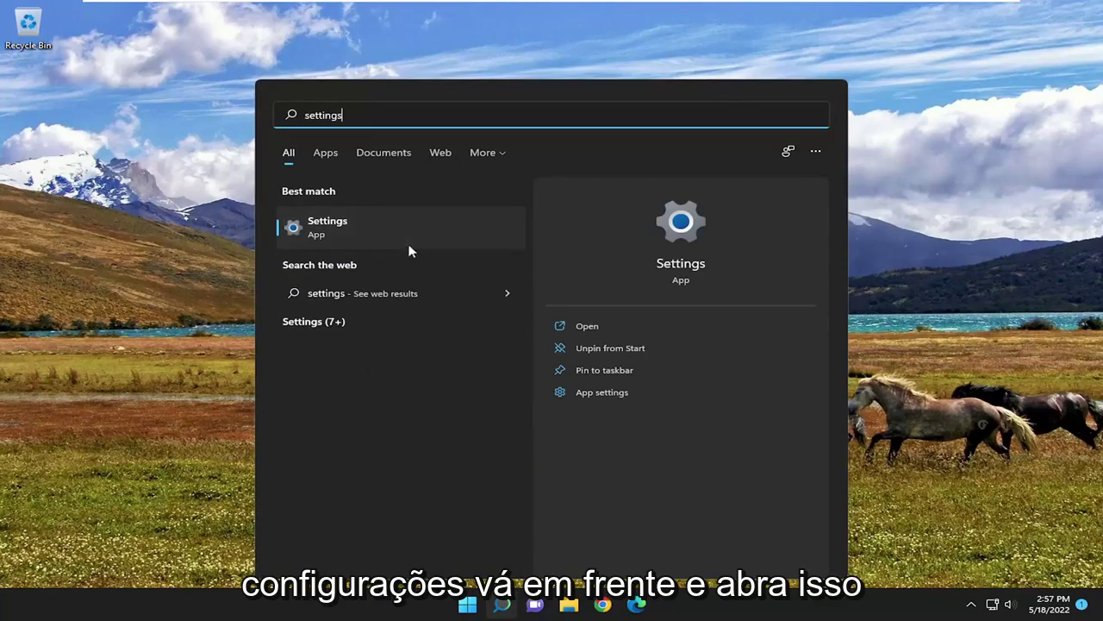
{"action": "left_click", "coordinate": [409, 234]}
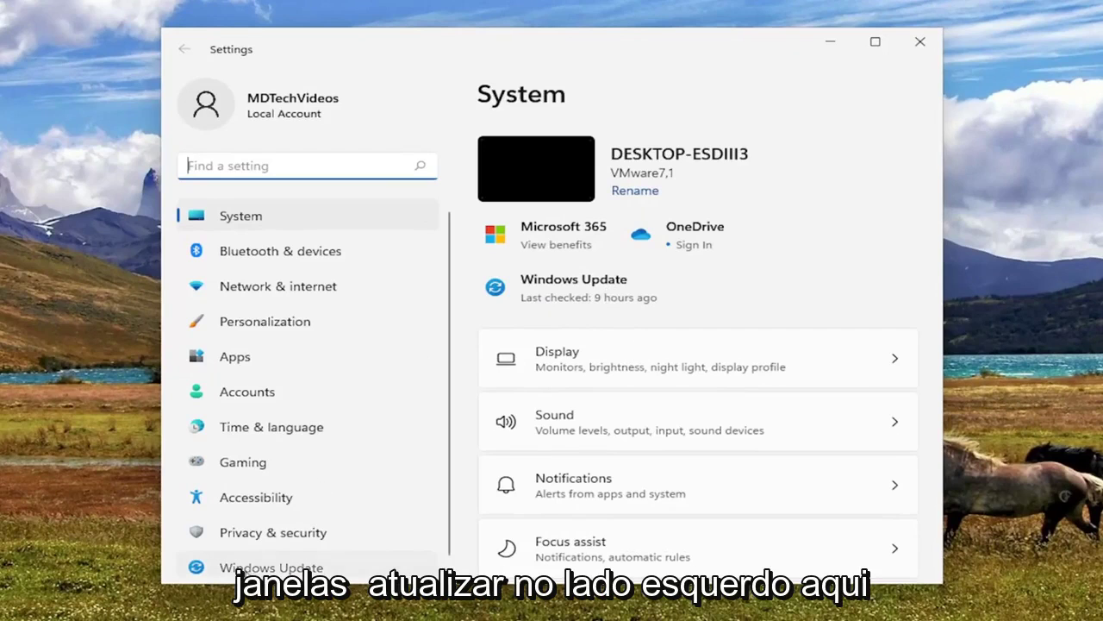
- Go to Windows Update > Advanced options and scroll down to Additional options
{"action": "left_click", "coordinate": [259, 564]}
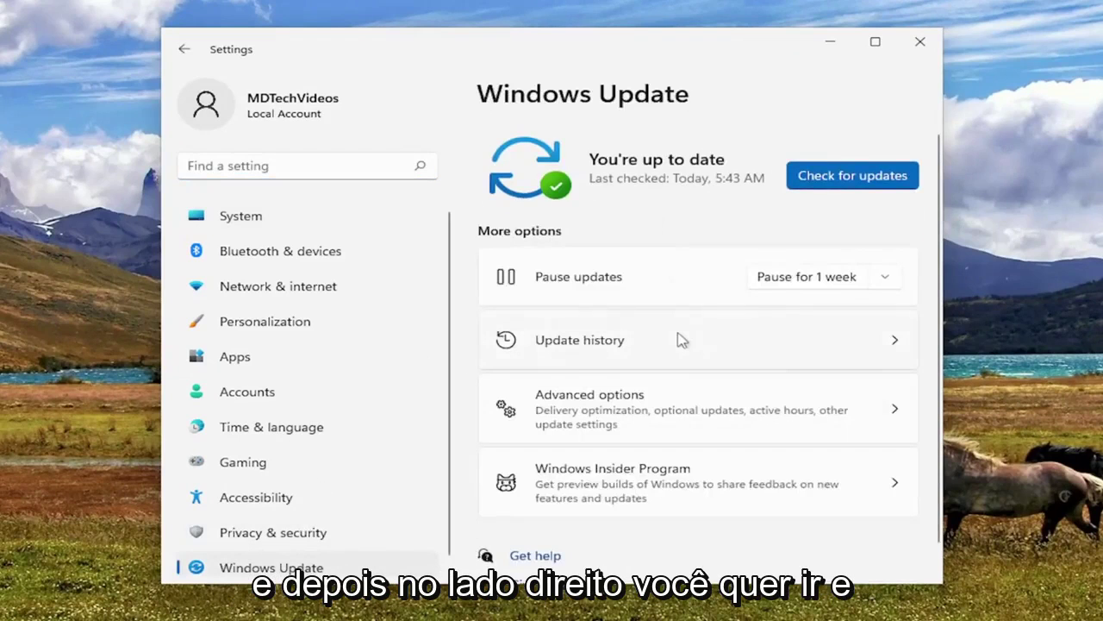
{"action": "scroll", "coordinate": [679, 340], "scroll_direction": "down", "scroll_amount": 1}
{"action": "left_click", "coordinate": [586, 377]}
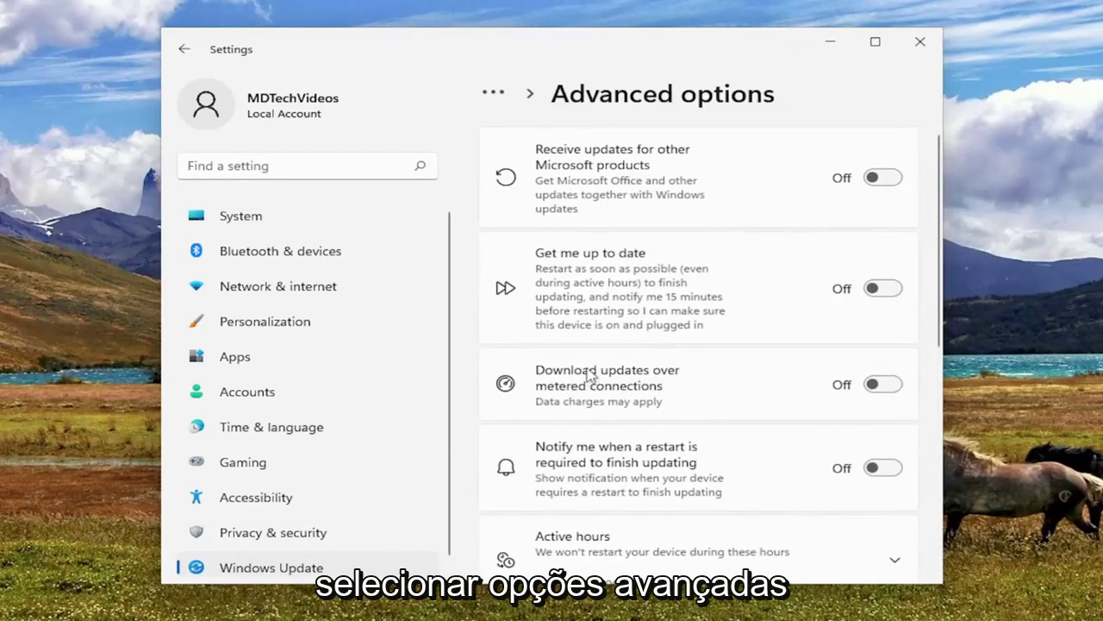
{"action": "scroll", "coordinate": [625, 389], "scroll_direction": "down", "scroll_amount": 2}
{"action": "scroll", "coordinate": [625, 394], "scroll_direction": "down", "scroll_amount": 5}
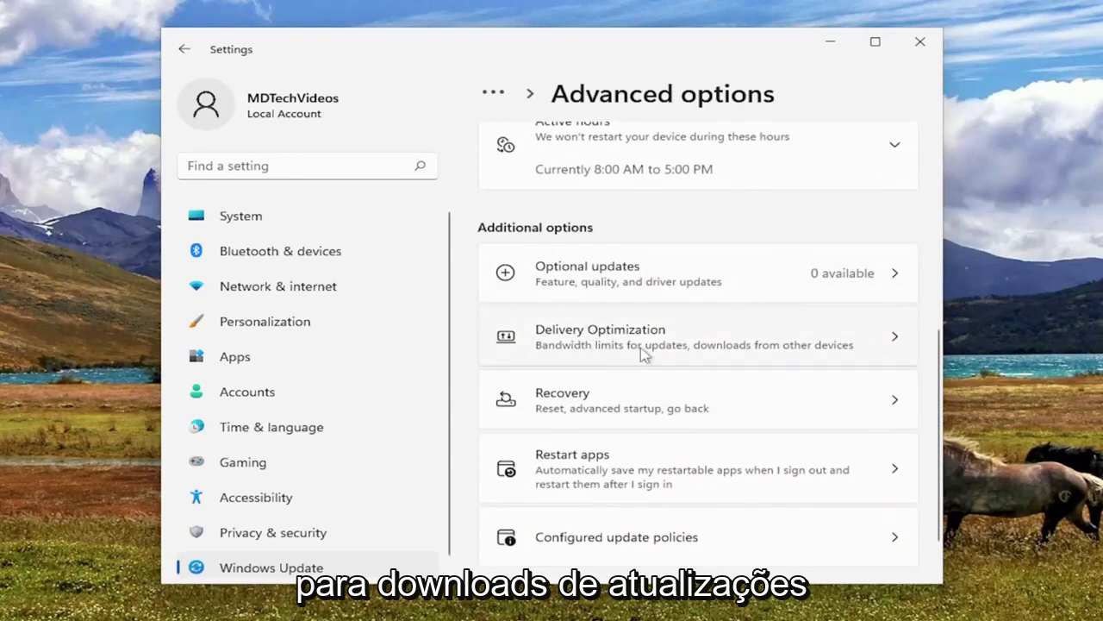
- In Delivery Optimization, switch 'Allow downloads from other PCs' to Off
{"action": "left_click", "coordinate": [771, 357]}
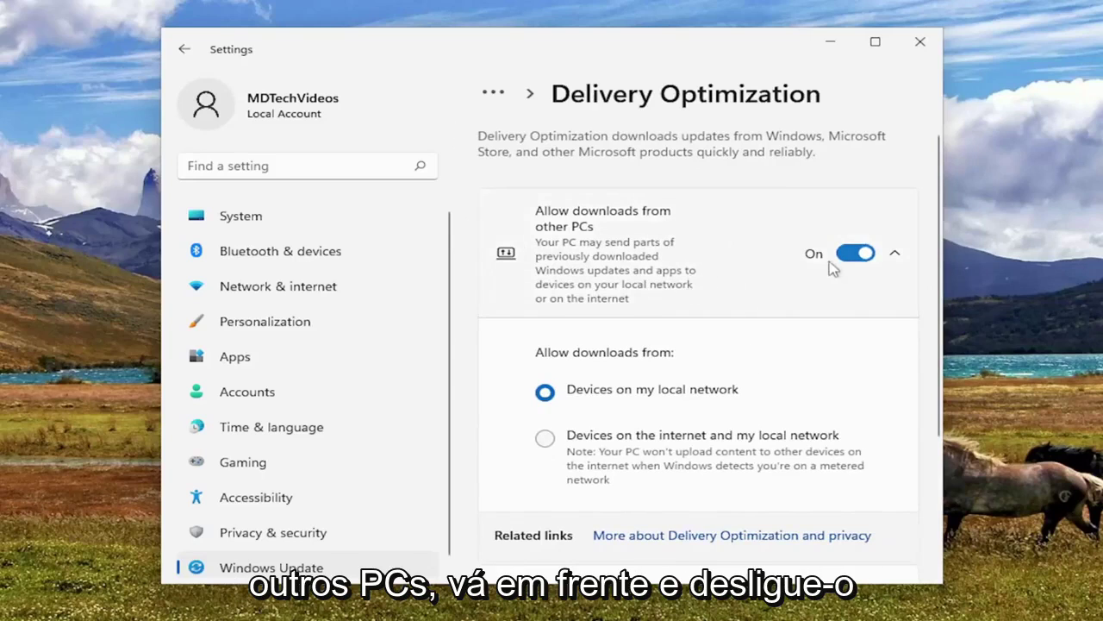
{"action": "left_click", "coordinate": [847, 253]}
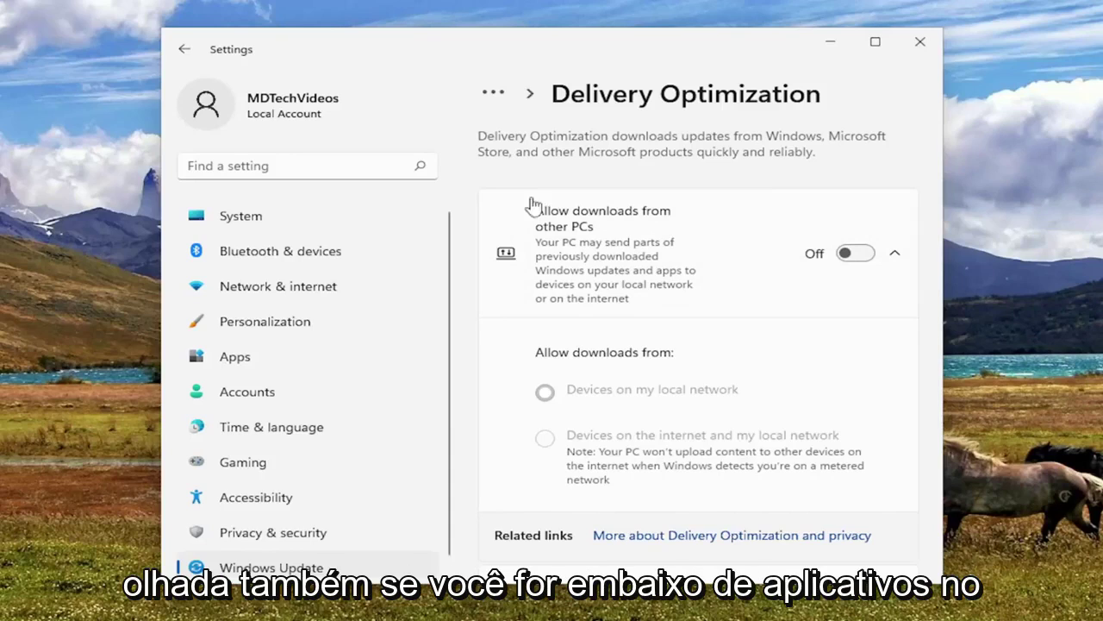
{"action": "left_click", "coordinate": [231, 366]}
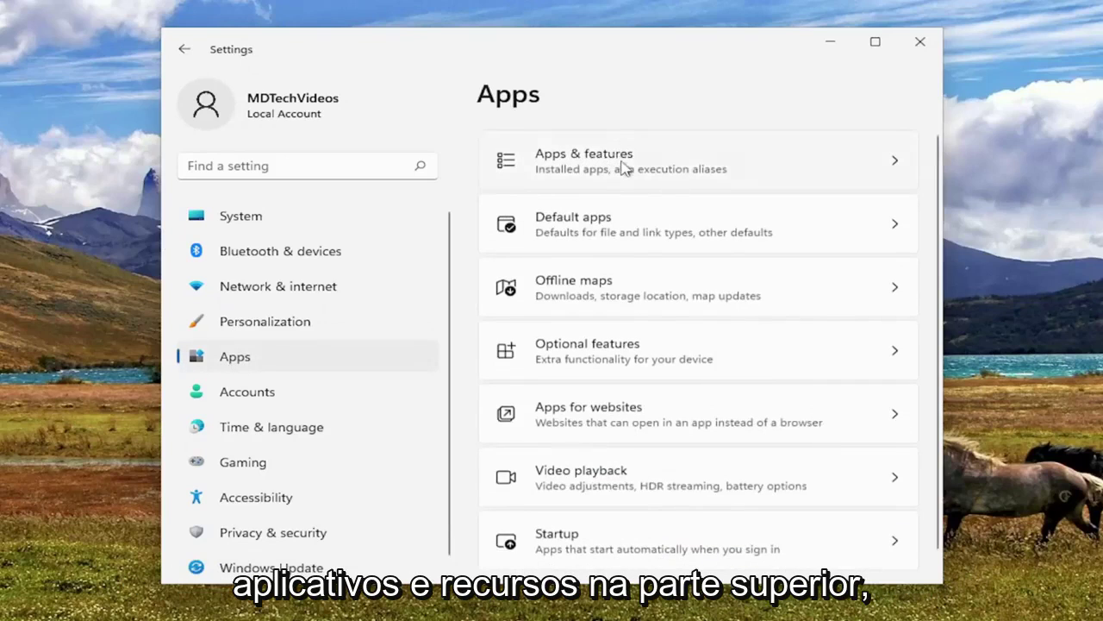
- Search Apps & features for 'xbox' and open the Xbox app's Advanced options
{"action": "left_click", "coordinate": [623, 167]}
{"action": "left_click", "coordinate": [526, 380]}
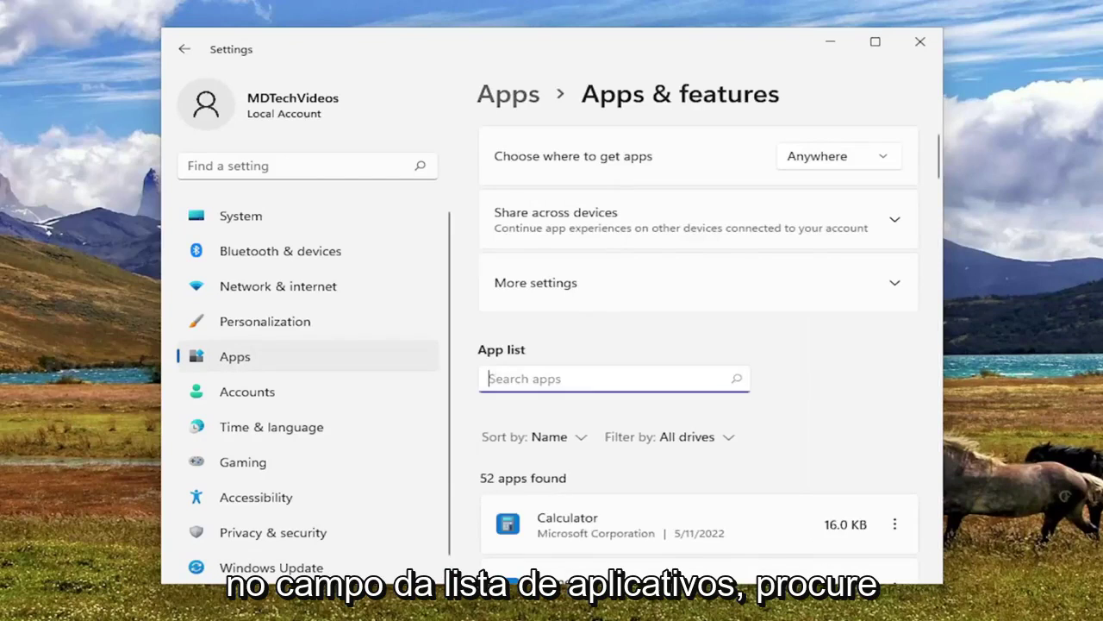
{"action": "type", "text": "xbox"}
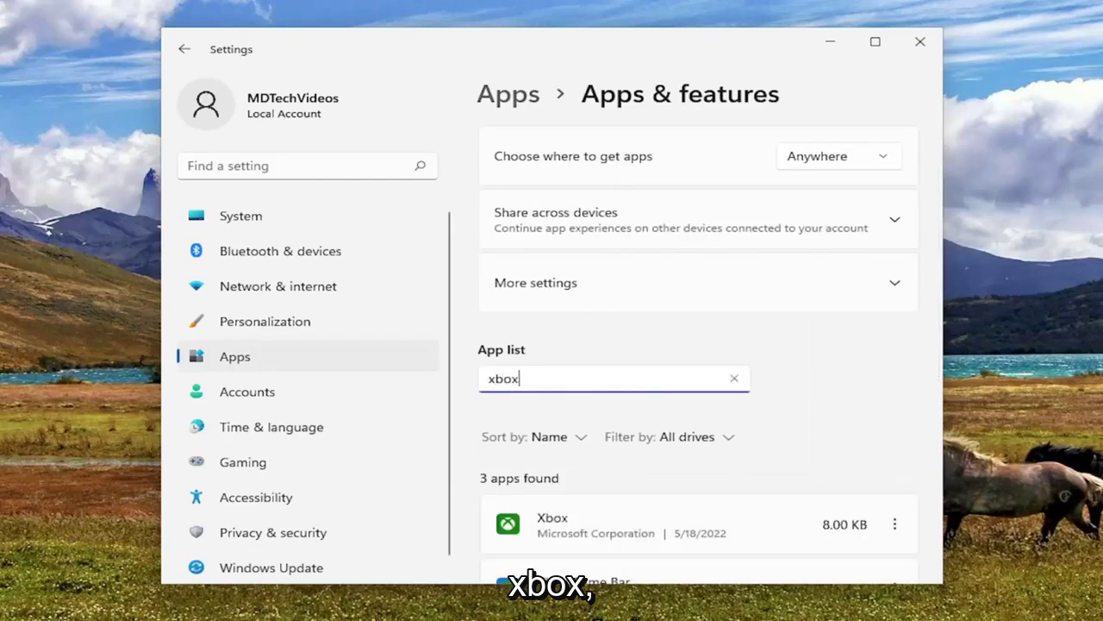
{"action": "scroll", "coordinate": [698, 345], "scroll_direction": "down", "scroll_amount": 2}
{"action": "scroll", "coordinate": [764, 360], "scroll_direction": "down", "scroll_amount": 2}
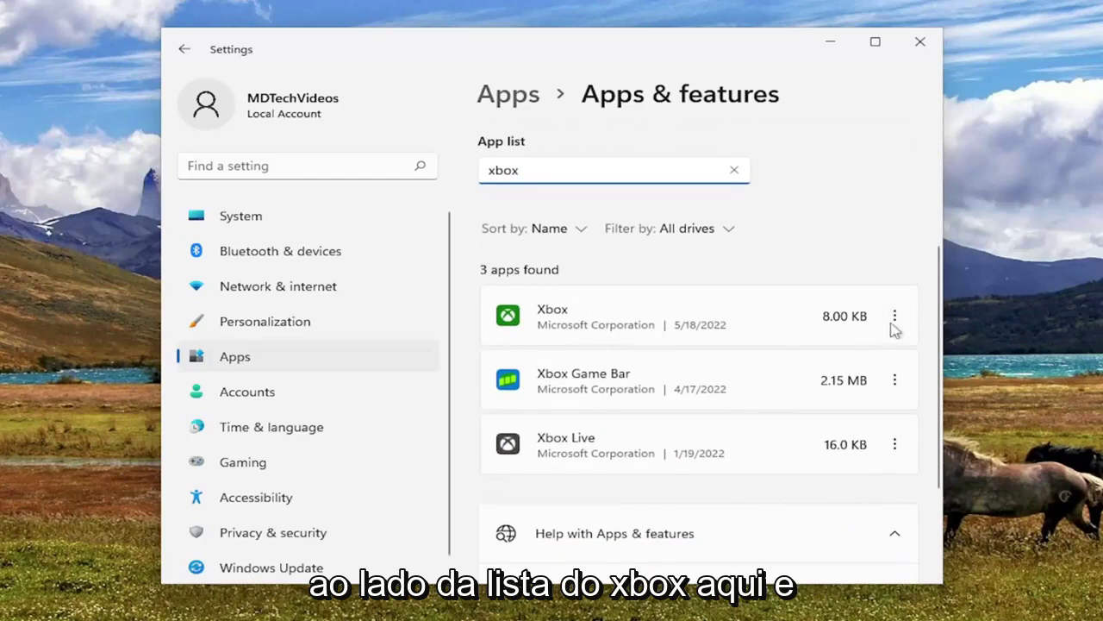
{"action": "left_click", "coordinate": [895, 317]}
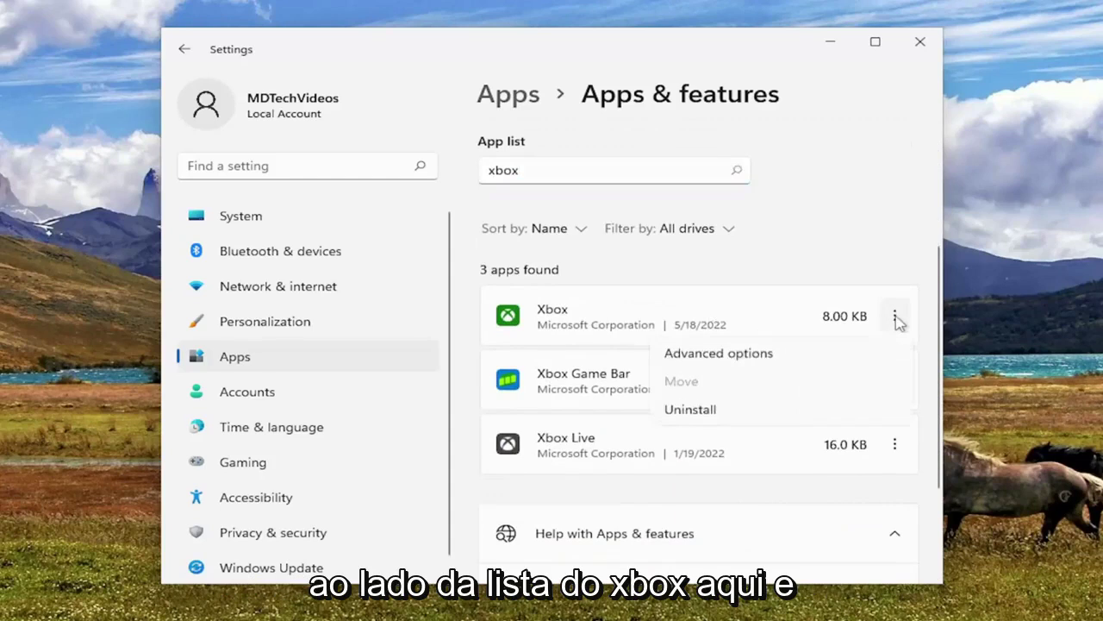
{"action": "left_click", "coordinate": [740, 356]}
{"action": "scroll", "coordinate": [698, 305], "scroll_direction": "down", "scroll_amount": 5}
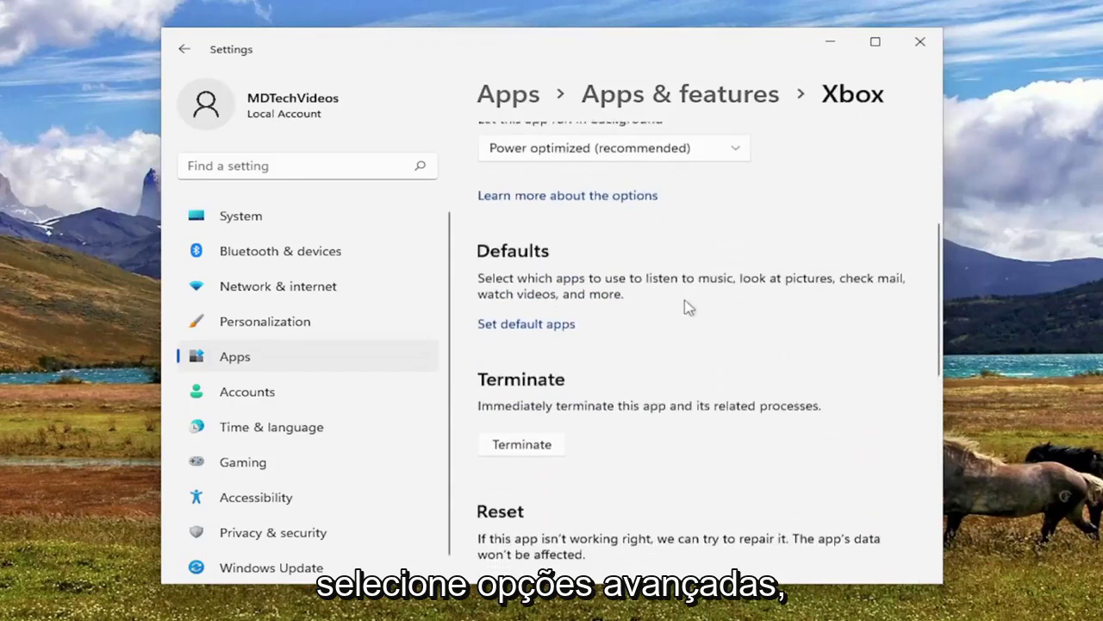
- Repair the Xbox app, reset it and confirm deleting its data, then close Settings
{"action": "scroll", "coordinate": [676, 309], "scroll_direction": "down", "scroll_amount": 1}
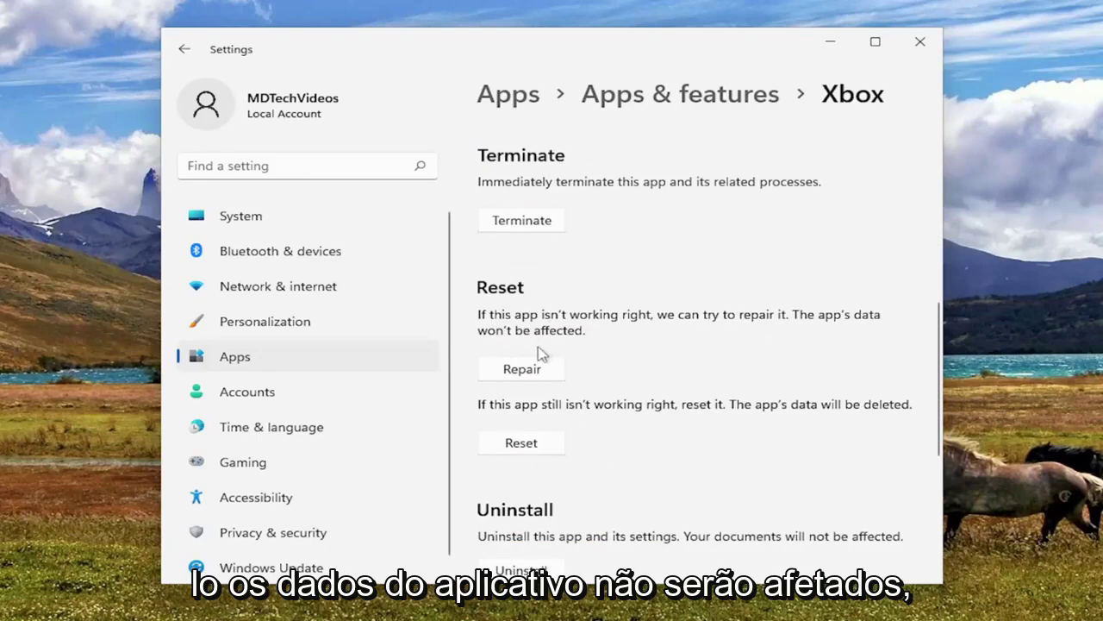
{"action": "left_click", "coordinate": [522, 370]}
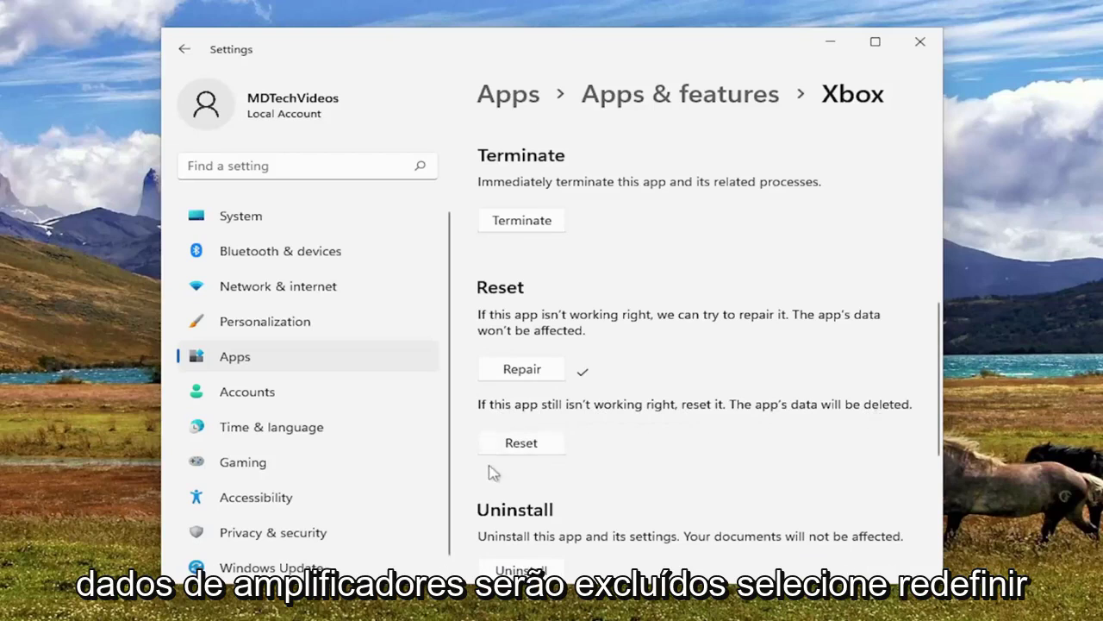
{"action": "left_click", "coordinate": [528, 445]}
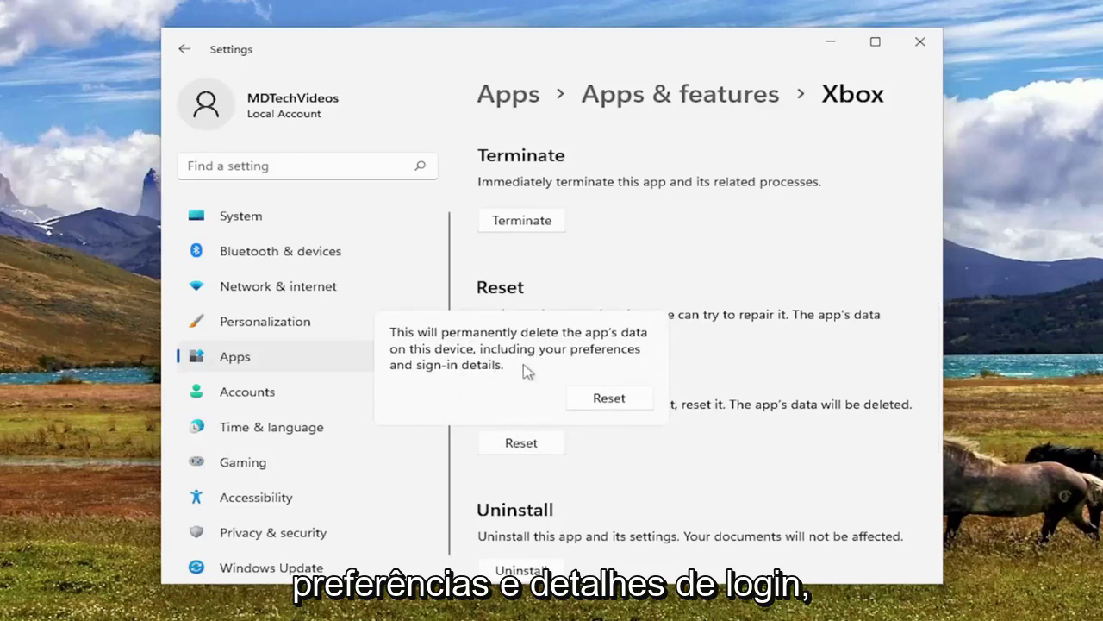
{"action": "left_click", "coordinate": [609, 398]}
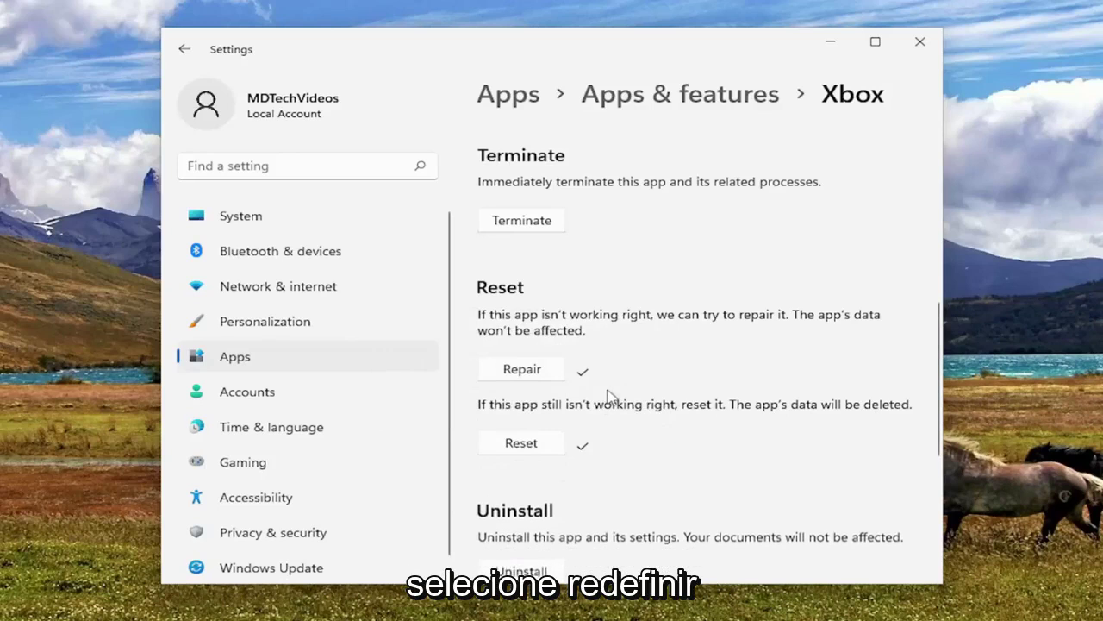
{"action": "left_click", "coordinate": [920, 41]}
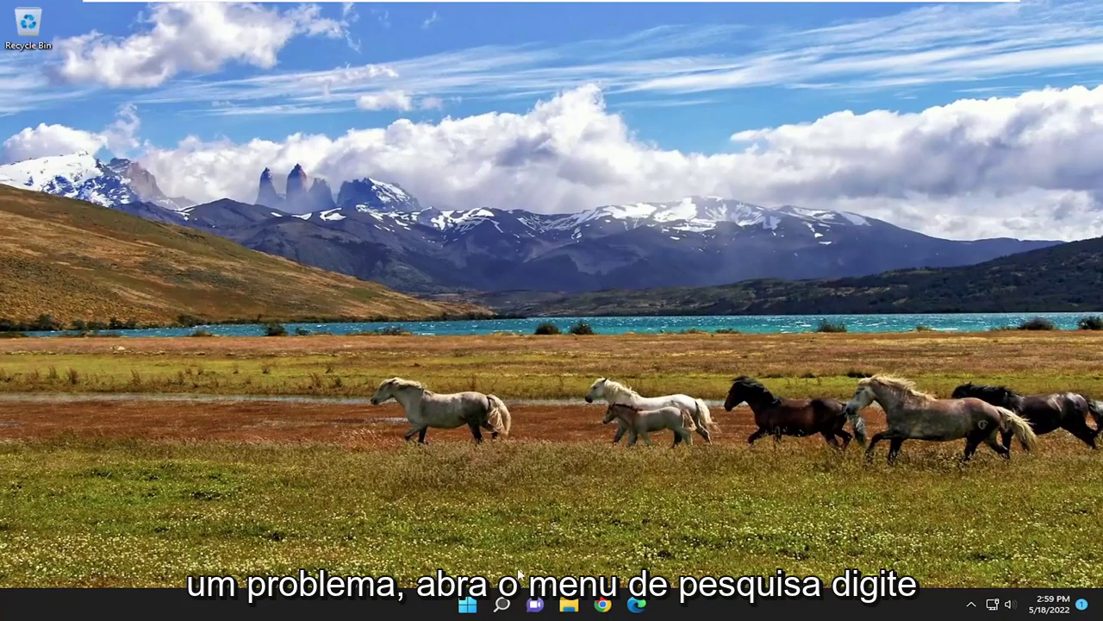
- Launch Command Prompt as administrator from a 'cmd' search, approving the UAC prompt
{"action": "left_click", "coordinate": [500, 604]}
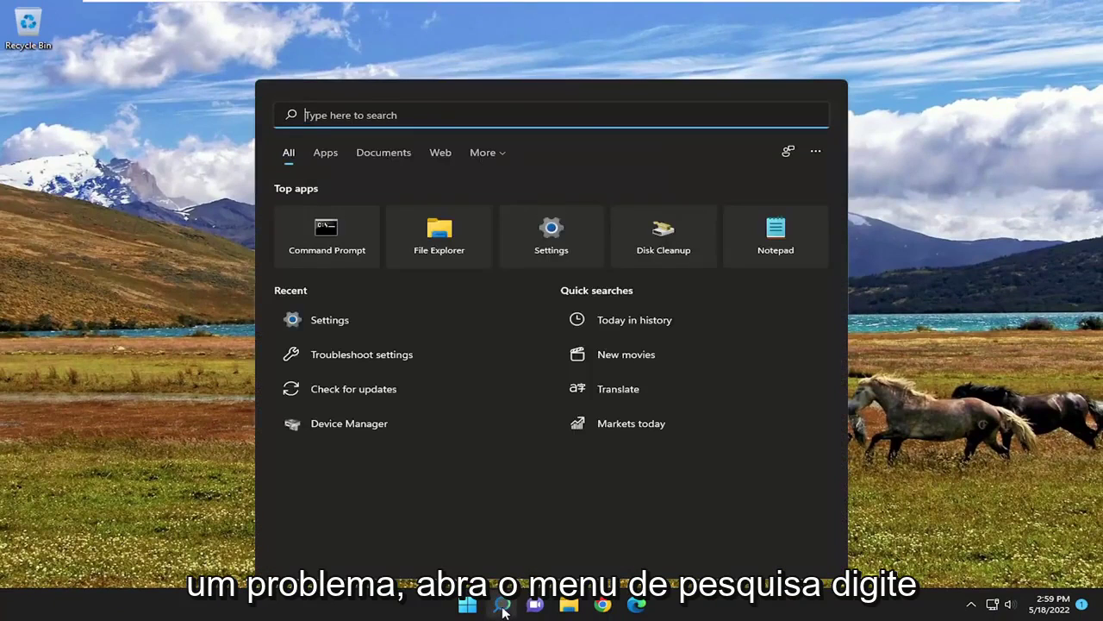
{"action": "type", "text": "cmd"}
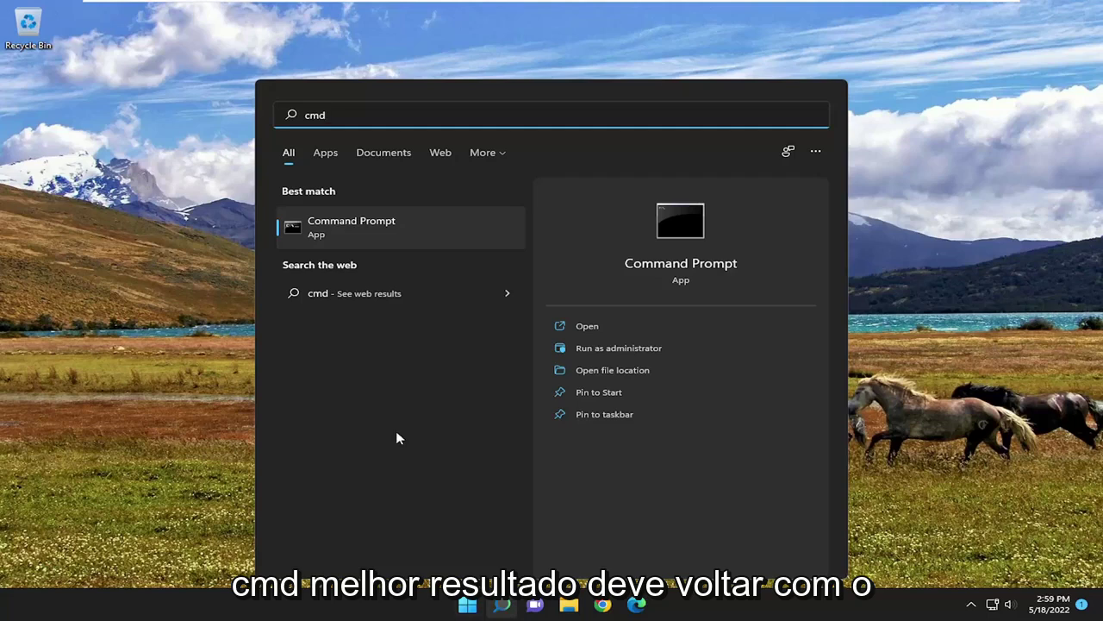
{"action": "right_click", "coordinate": [344, 225]}
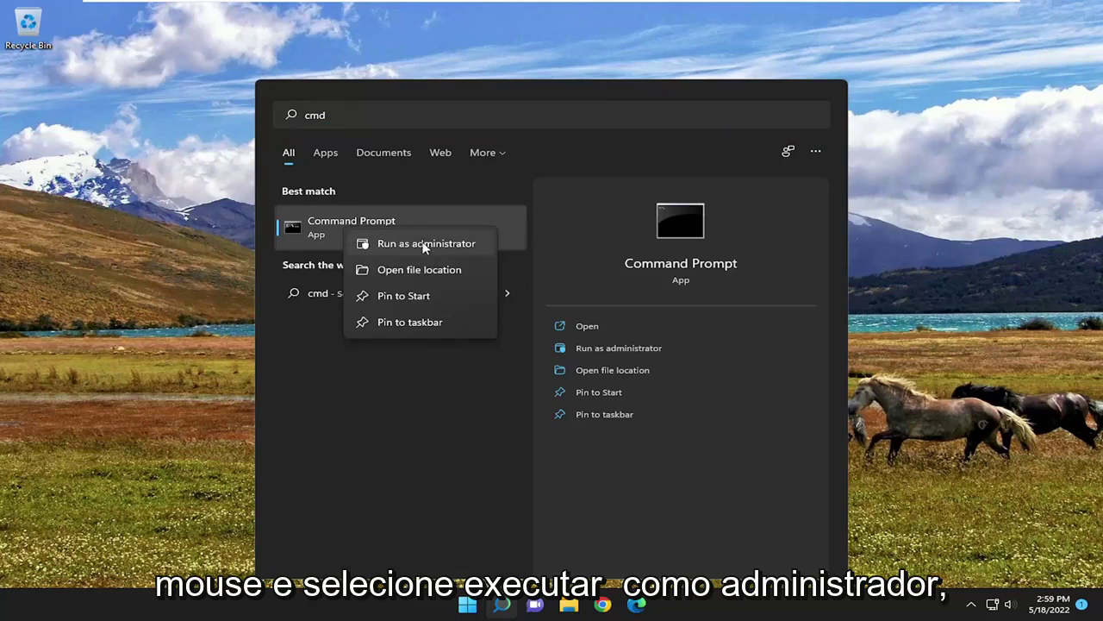
{"action": "left_click", "coordinate": [426, 244]}
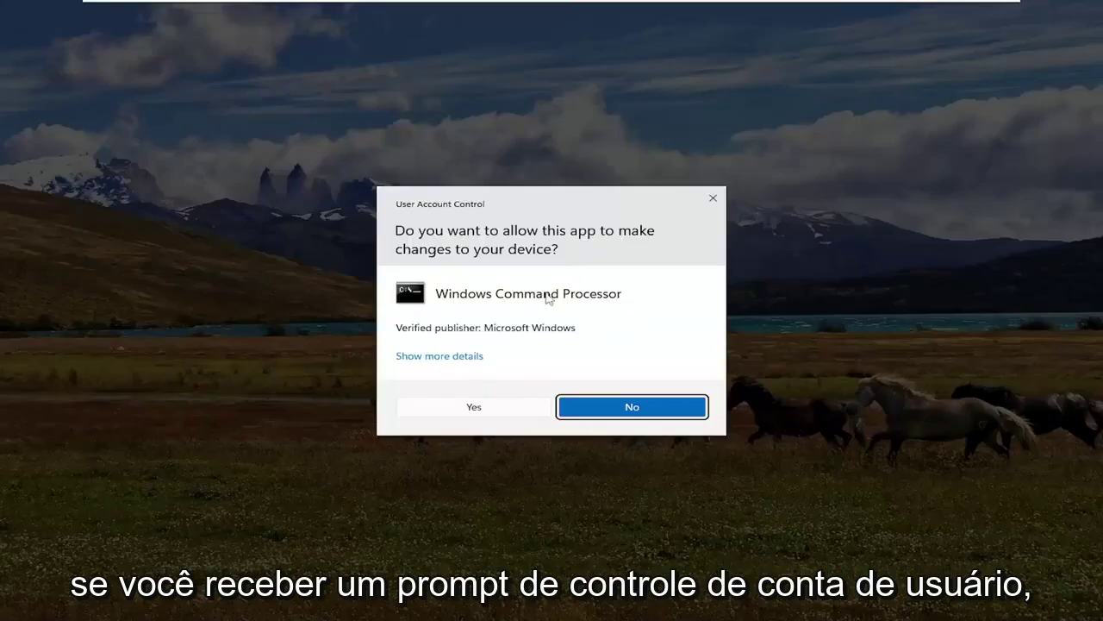
{"action": "left_click", "coordinate": [471, 408]}
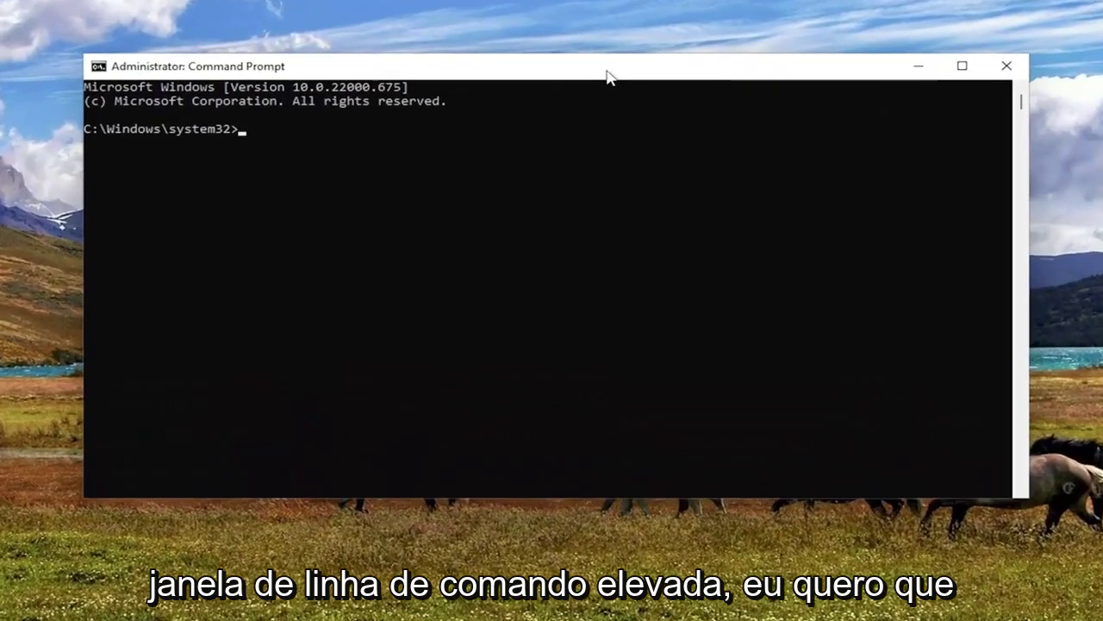
- Run ipconfig /flushdns and netsh winsock reset, then close Command Prompt
{"action": "type", "text": "i"}
{"action": "type", "text": "pconf"}
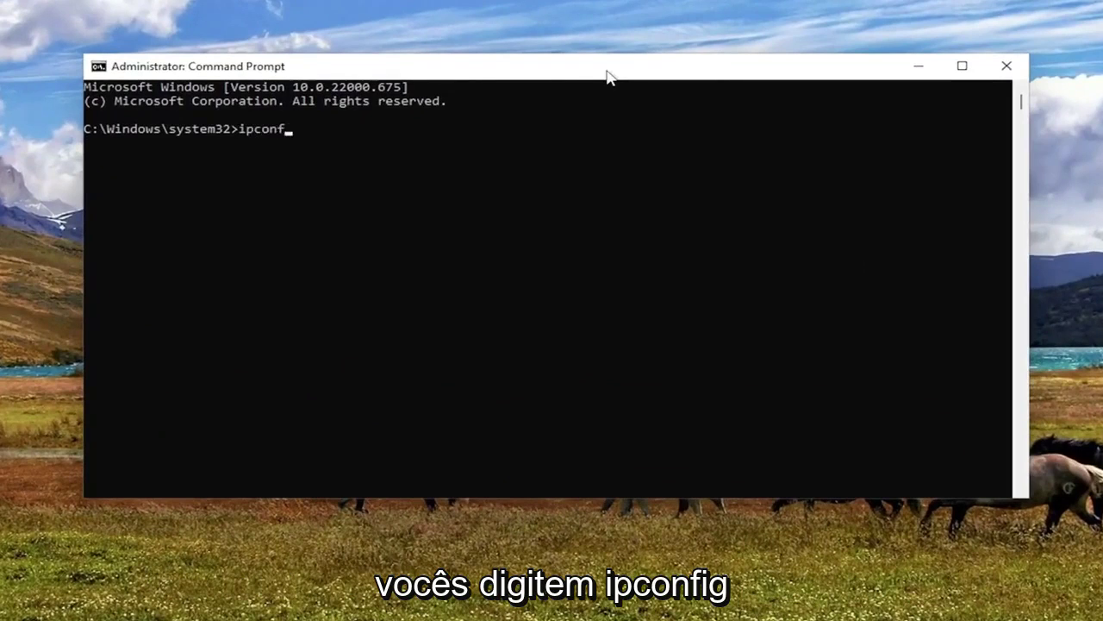
{"action": "type", "text": "ig /flushdns"}
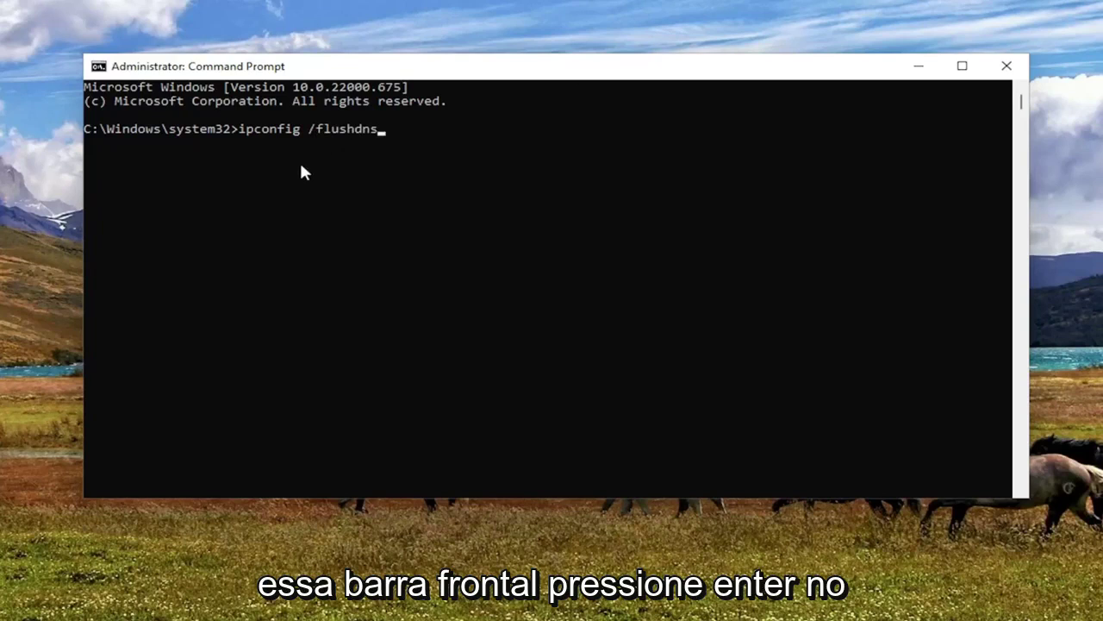
{"action": "key", "text": "Return"}
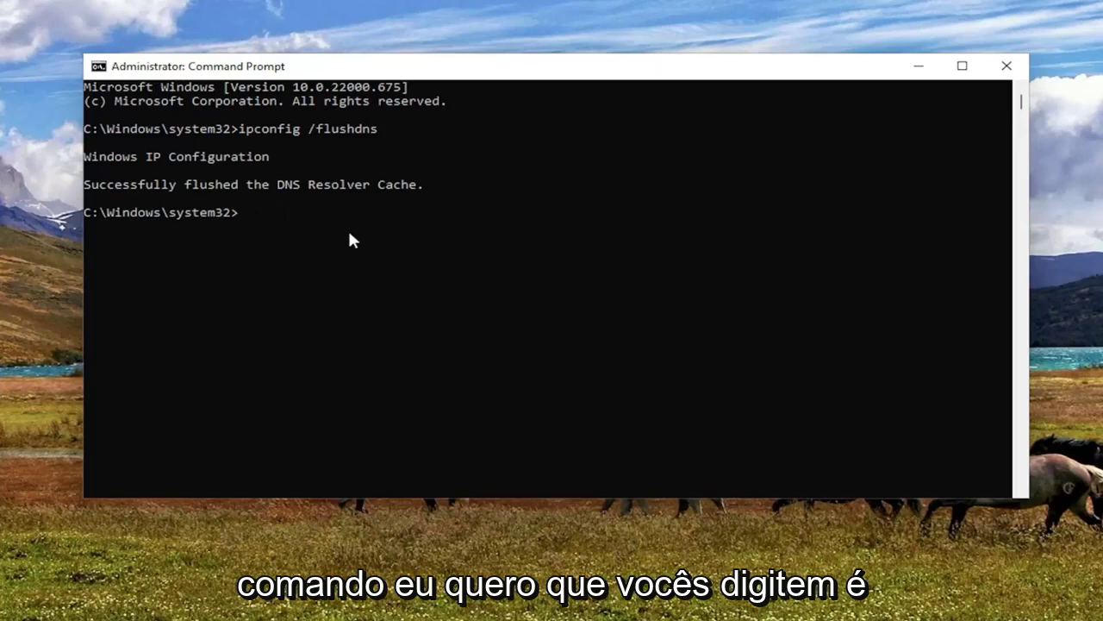
{"action": "type", "text": "netsh"}
{"action": "type", "text": " w"}
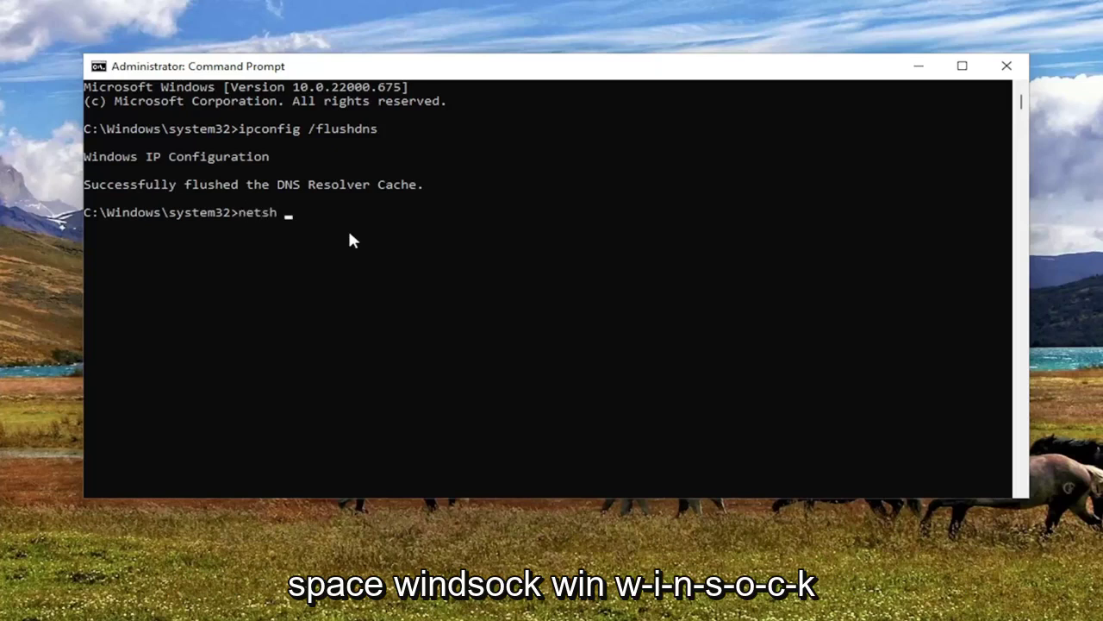
{"action": "type", "text": "insock reset"}
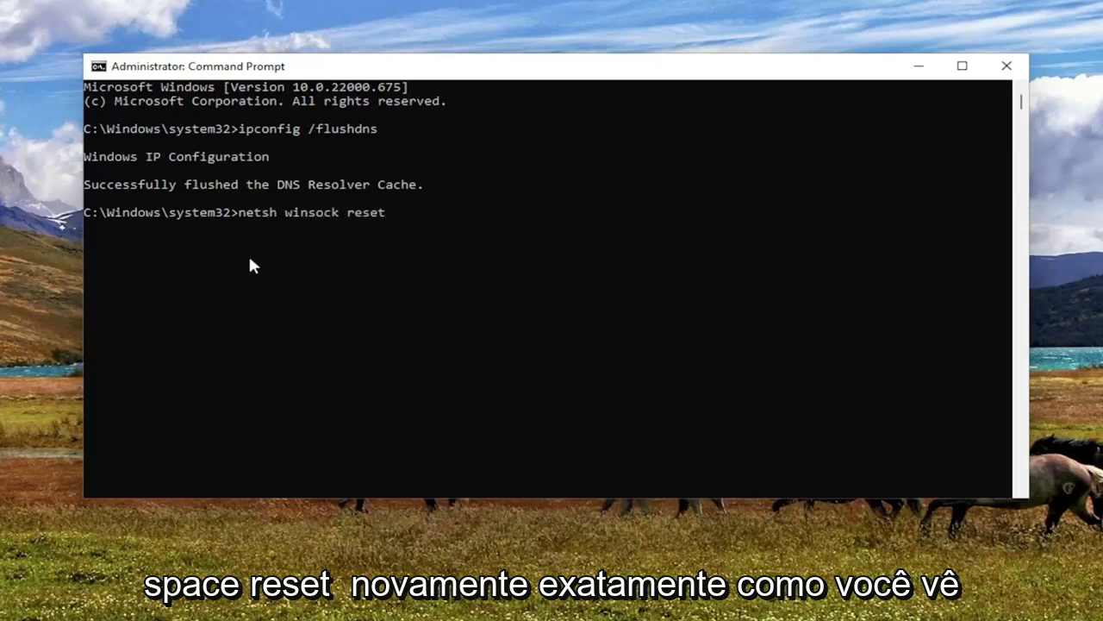
{"action": "key", "text": "Return"}
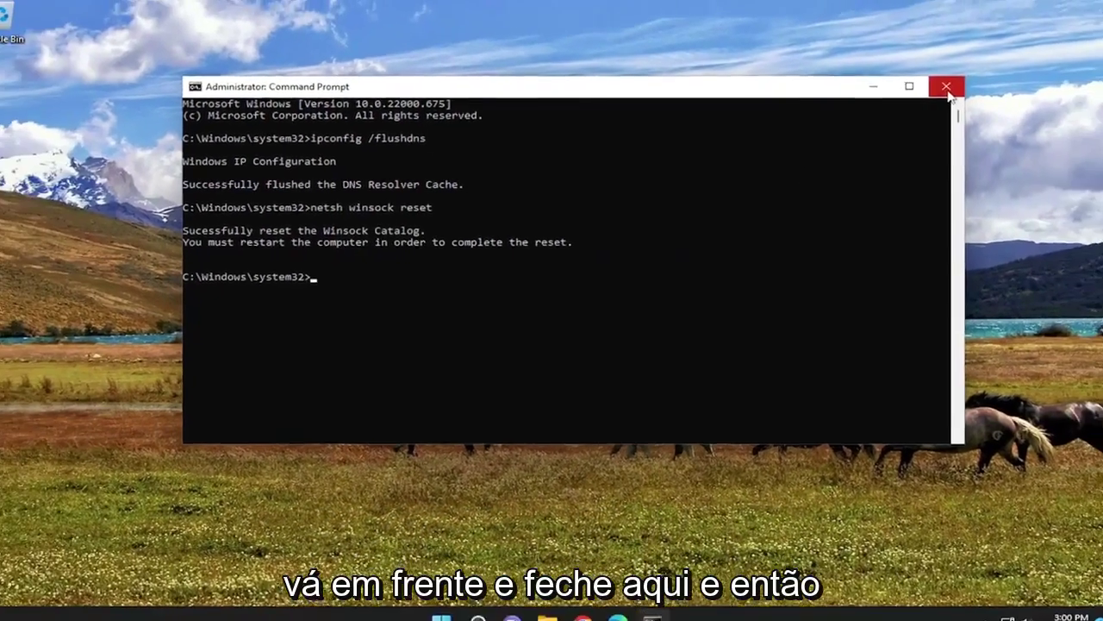
{"action": "left_click", "coordinate": [1006, 66]}
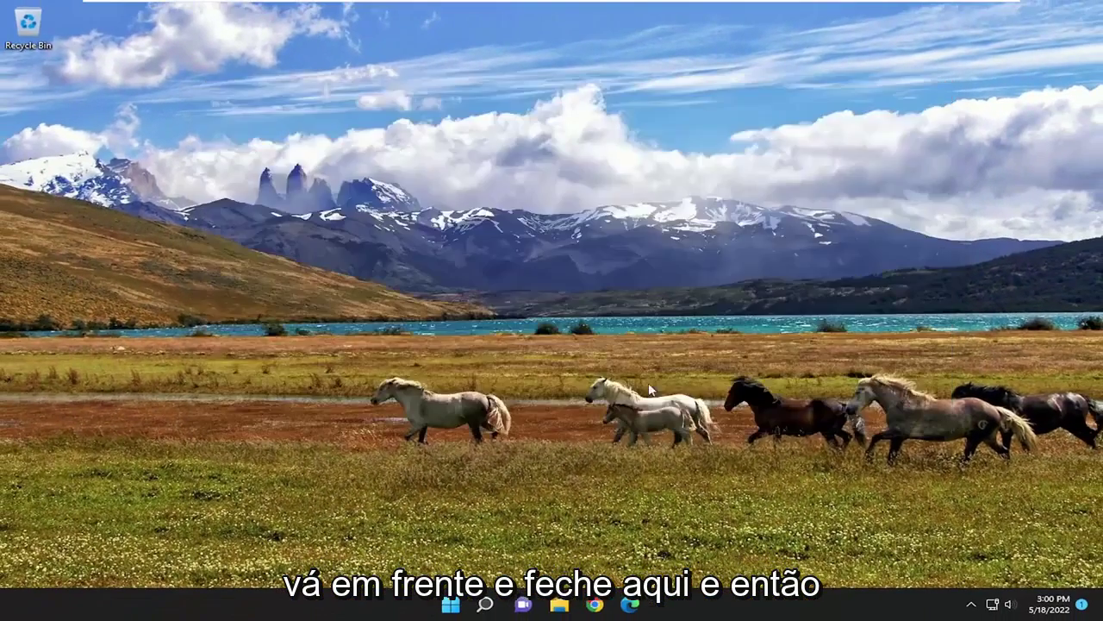